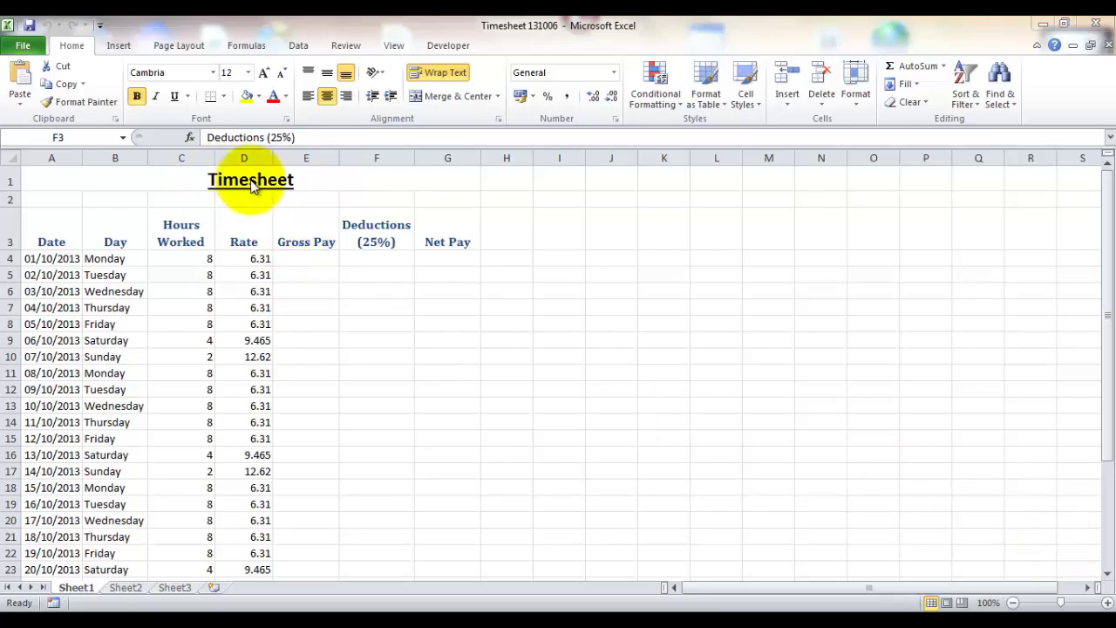
- Open the number format list and close it again without changes
{"action": "left_click", "coordinate": [616, 77]}
{"action": "left_click", "coordinate": [616, 77]}
{"action": "left_click", "coordinate": [615, 76]}
{"action": "left_click", "coordinate": [615, 77]}
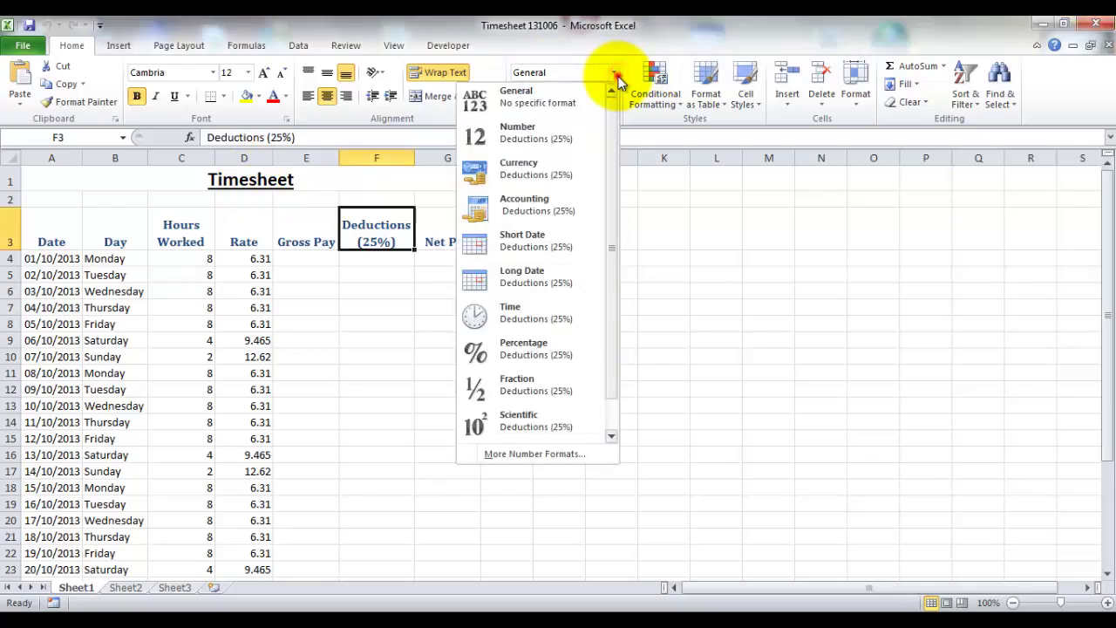
{"action": "left_click", "coordinate": [254, 187]}
- Inspect the Timesheet title, the column headings and the first date's format
{"action": "left_click", "coordinate": [259, 181]}
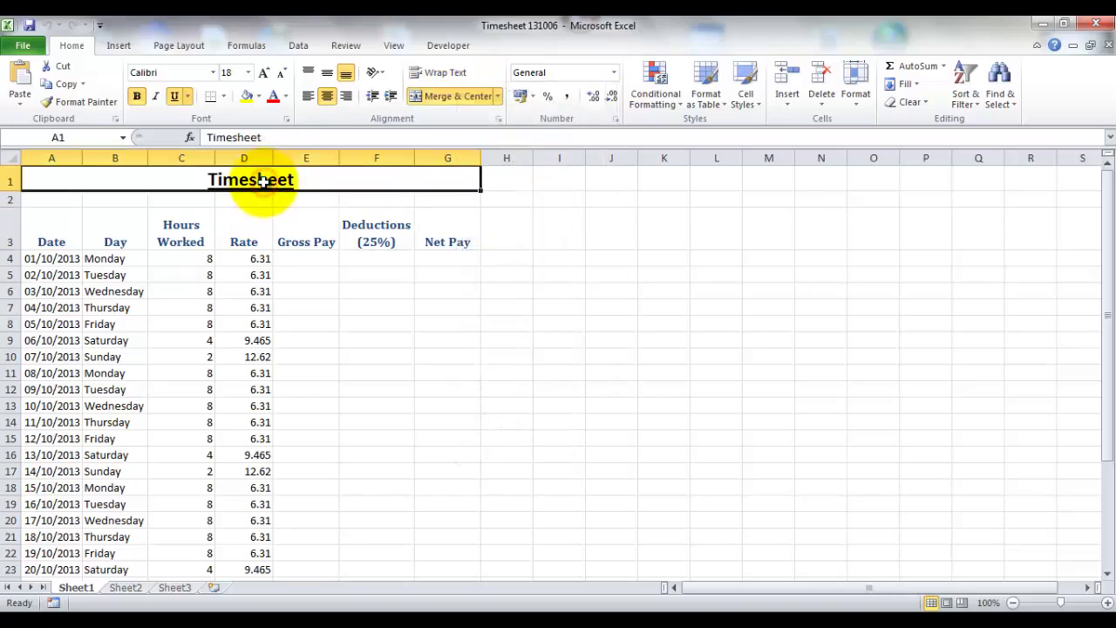
{"action": "left_click", "coordinate": [76, 232]}
{"action": "left_click", "coordinate": [141, 235]}
{"action": "left_click", "coordinate": [258, 231]}
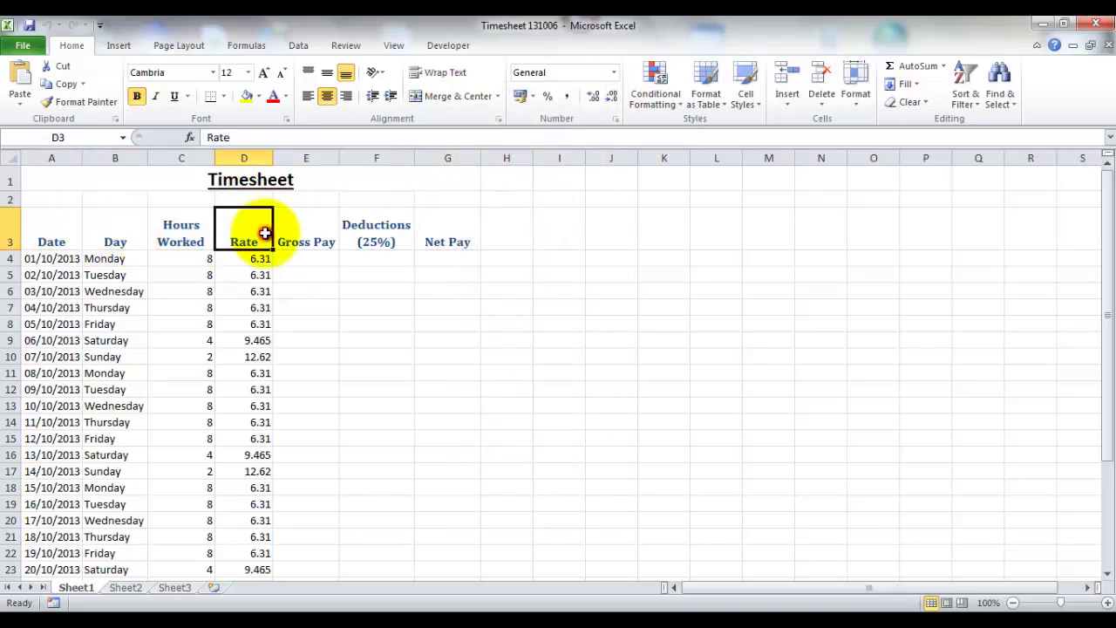
{"action": "left_click", "coordinate": [346, 228]}
{"action": "left_click", "coordinate": [428, 228]}
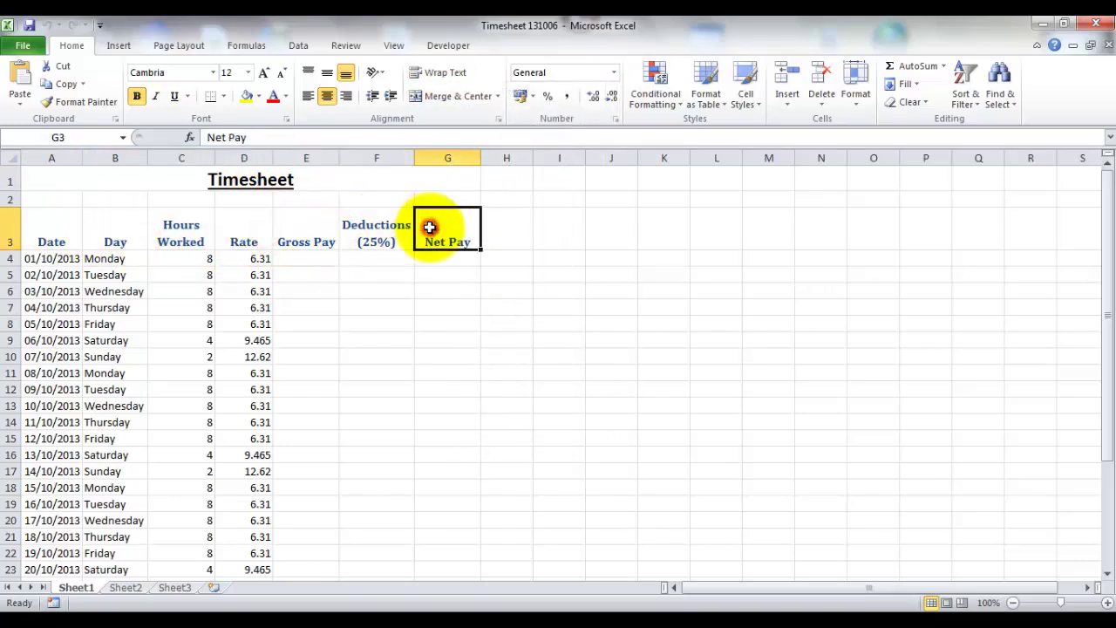
{"action": "left_click", "coordinate": [48, 258]}
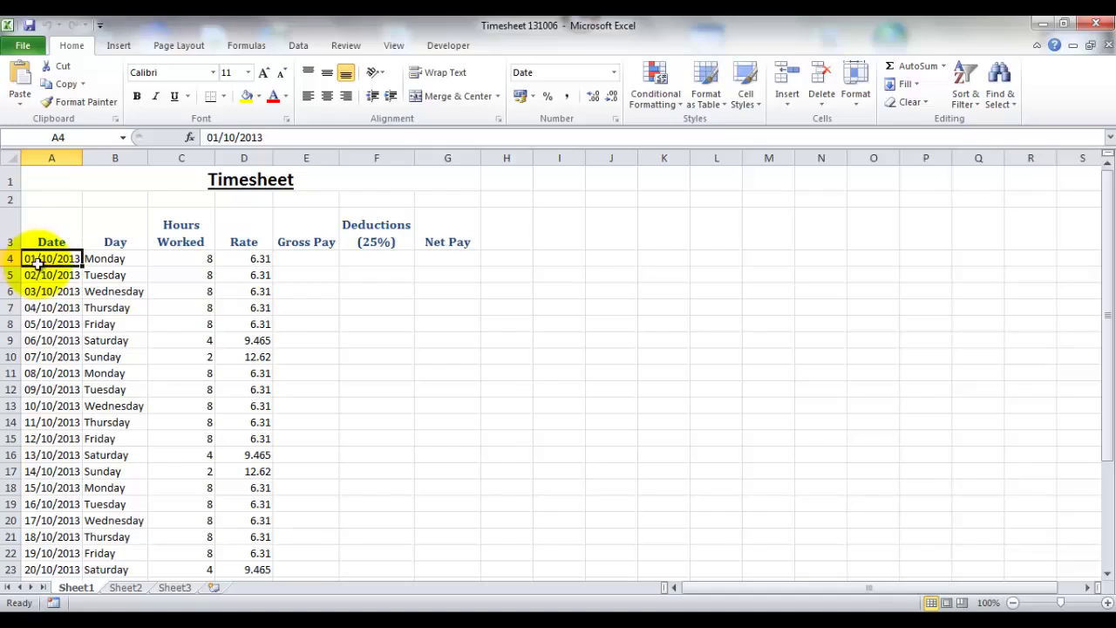
- Review the dates' settings in Format Cells and close it unchanged
{"action": "left_click", "coordinate": [614, 74]}
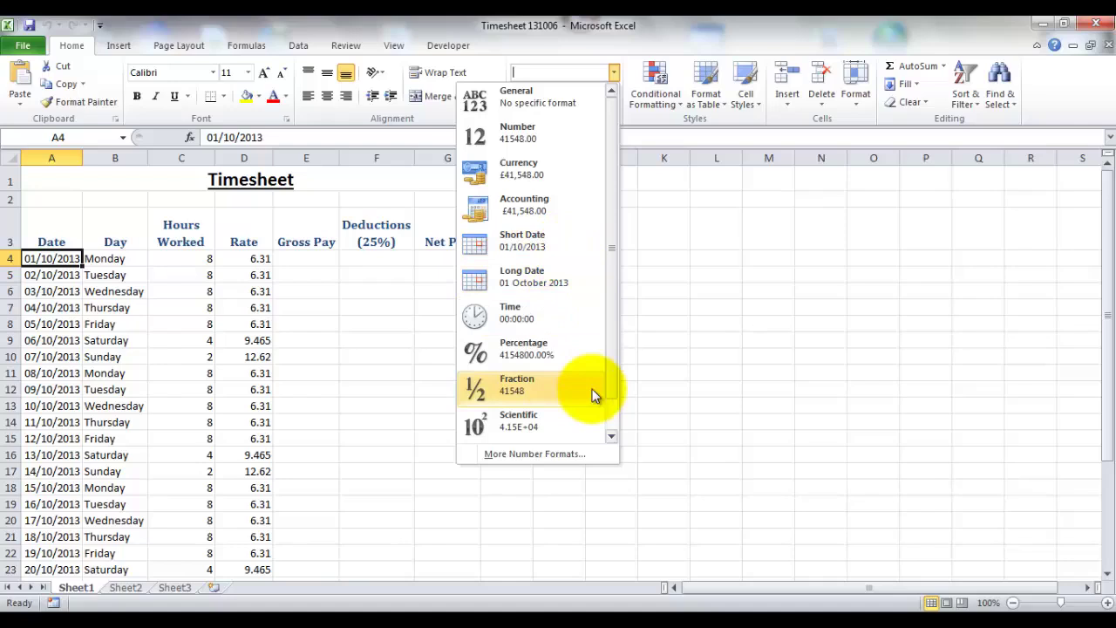
{"action": "left_click", "coordinate": [561, 454]}
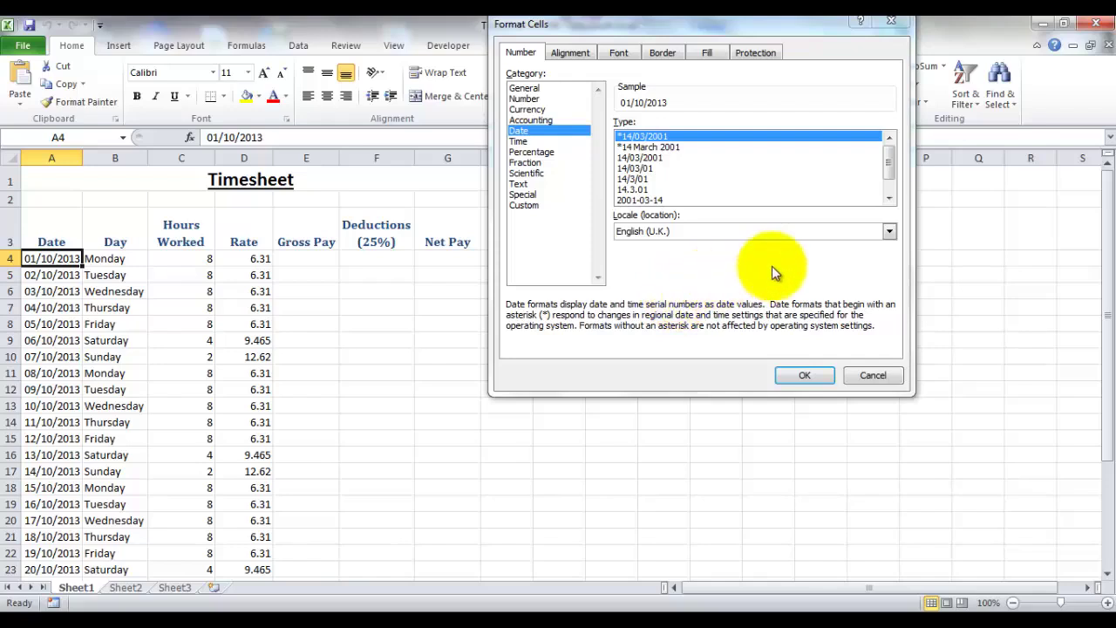
{"action": "left_click_drag", "start_coordinate": [891, 163], "coordinate": [893, 185]}
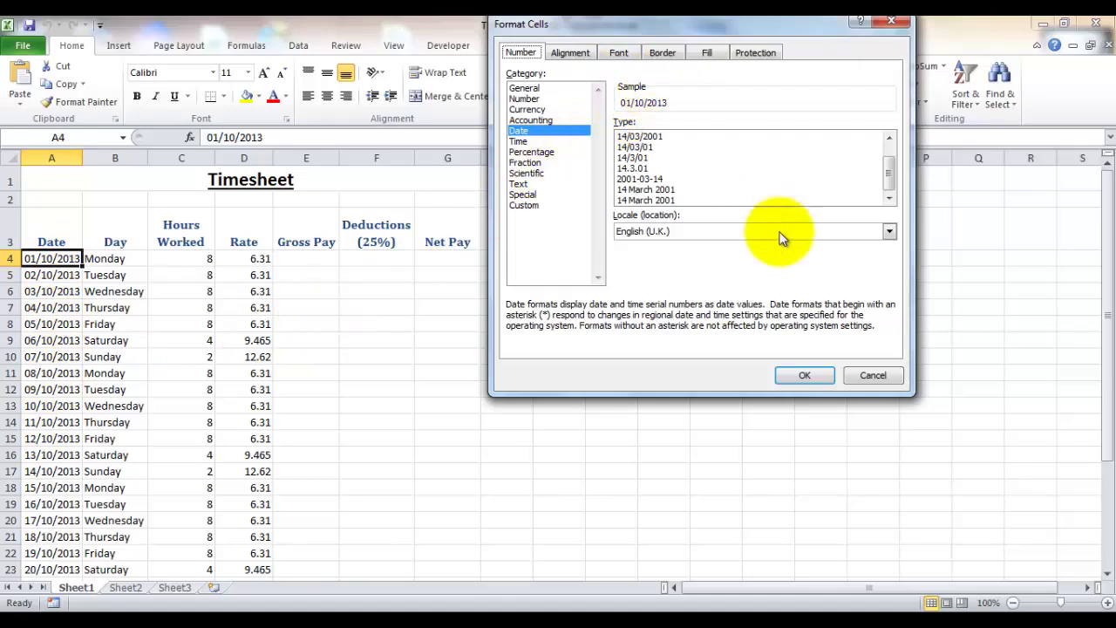
{"action": "left_click", "coordinate": [873, 375]}
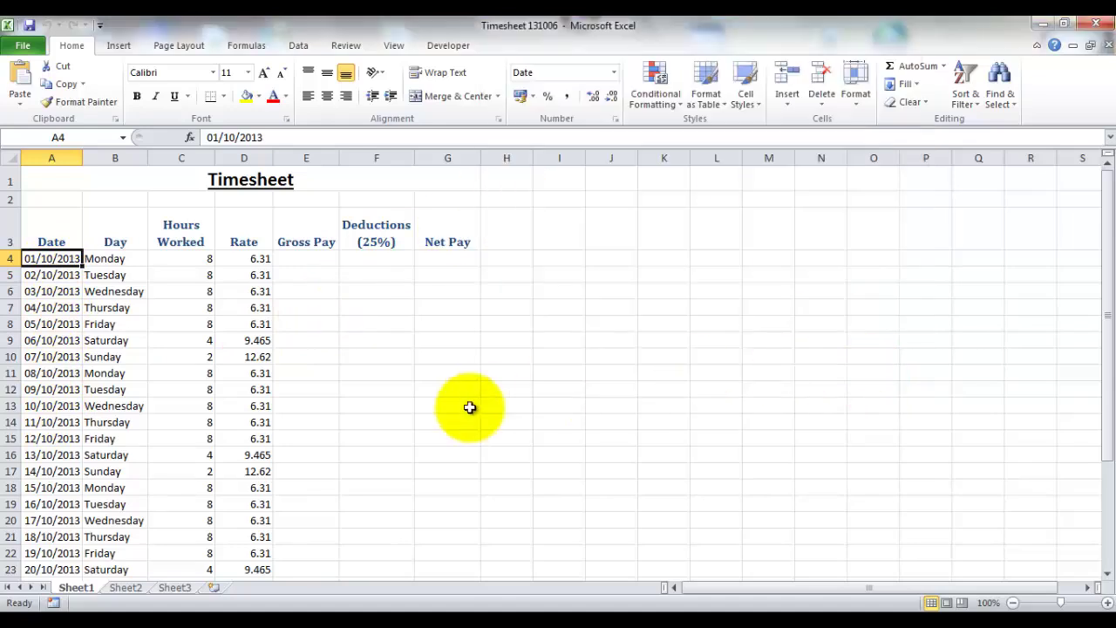
- Check the day names down column B
{"action": "left_click", "coordinate": [102, 260]}
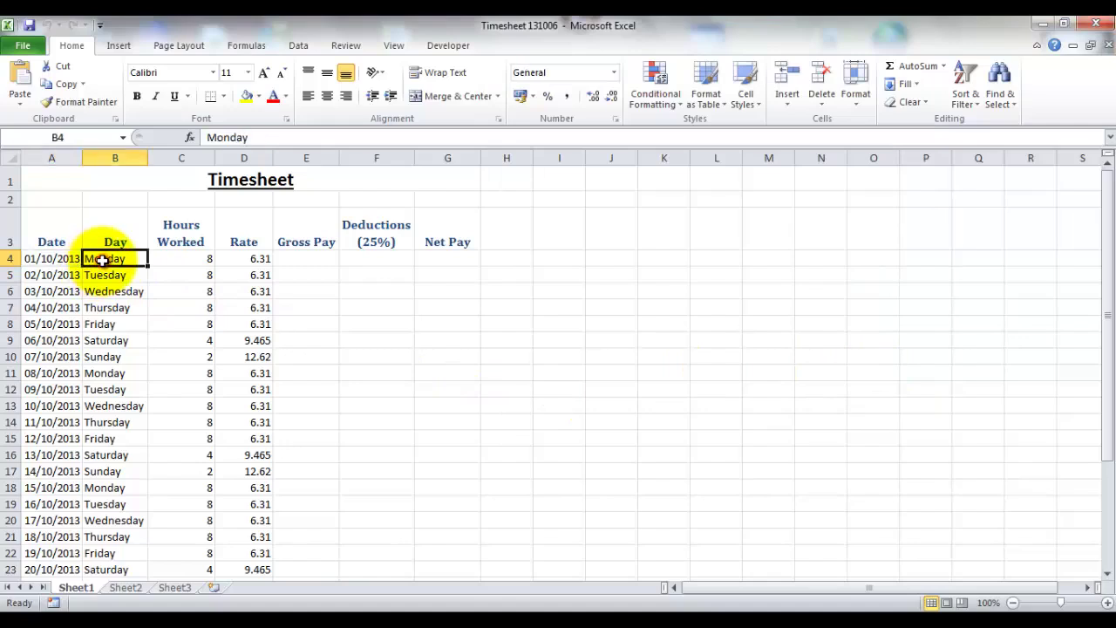
{"action": "left_click", "coordinate": [103, 275]}
{"action": "left_click", "coordinate": [109, 306]}
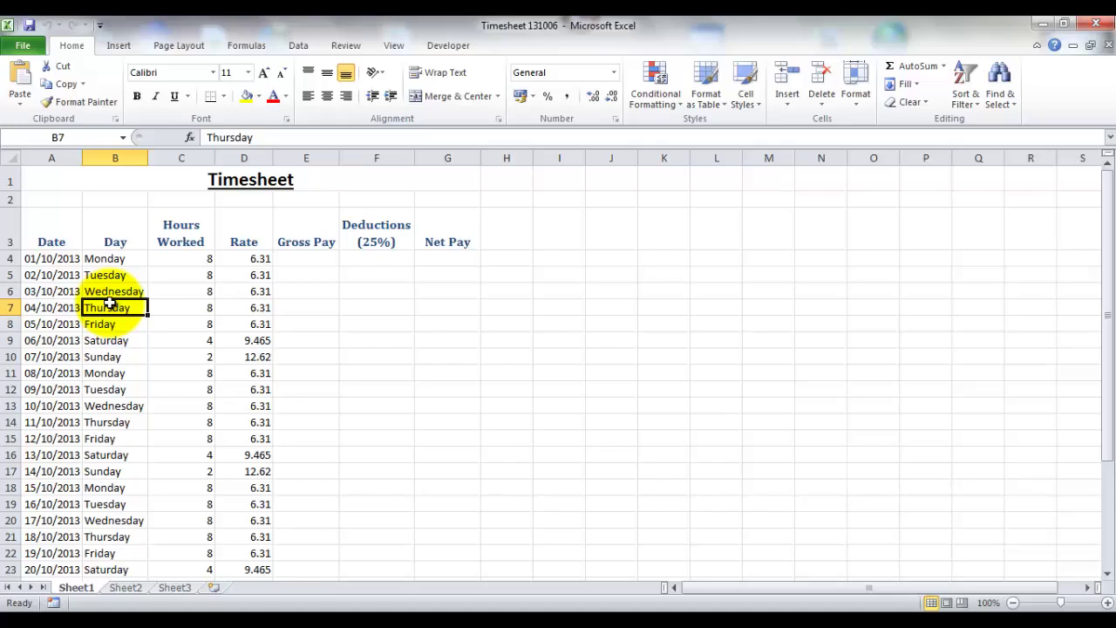
- Select the Hours Worked values from C4 down to C34
{"action": "left_click", "coordinate": [174, 258]}
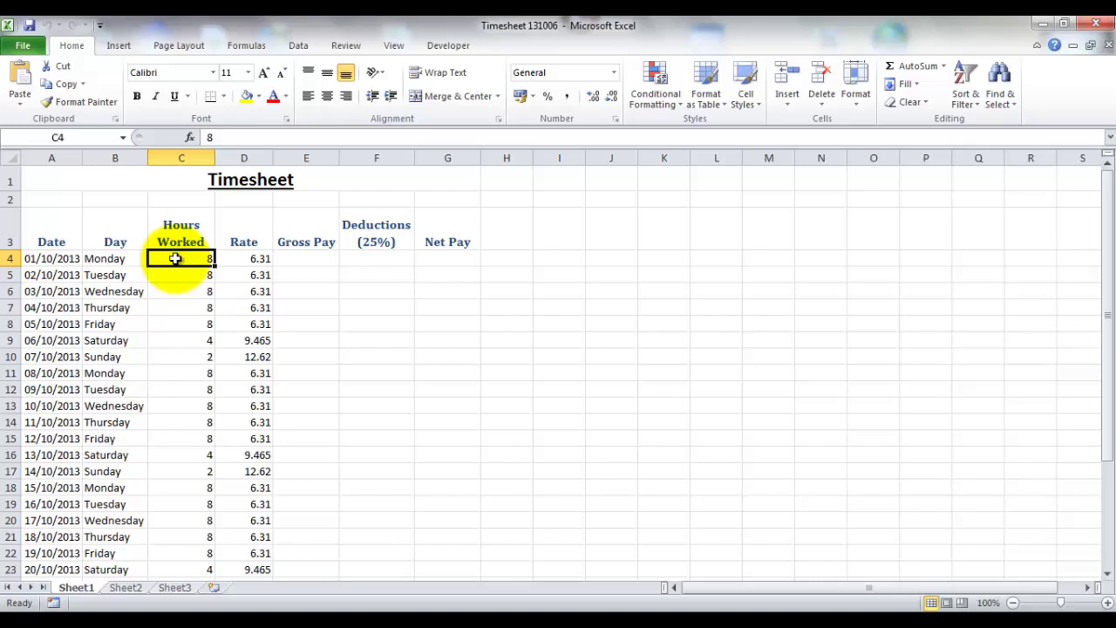
{"action": "key", "text": "shift+Down"}
{"action": "key", "text": "shift+Down"}
{"action": "key", "text": "shift+Down"}
{"action": "key", "text": "shift+Down"}
{"action": "key", "text": "shift+Down"}
{"action": "key", "text": "shift+Down"}
{"action": "key", "text": "shift+Down"}
{"action": "key", "text": "shift+Down"}
{"action": "key", "text": "shift+Down"}
{"action": "key", "text": "shift+Down"}
{"action": "key", "text": "shift+Down"}
{"action": "key", "text": "shift+Down"}
{"action": "key", "text": "shift+Down"}
{"action": "key", "text": "shift+Down"}
{"action": "key", "text": "shift+Down"}
{"action": "key", "text": "shift+Down"}
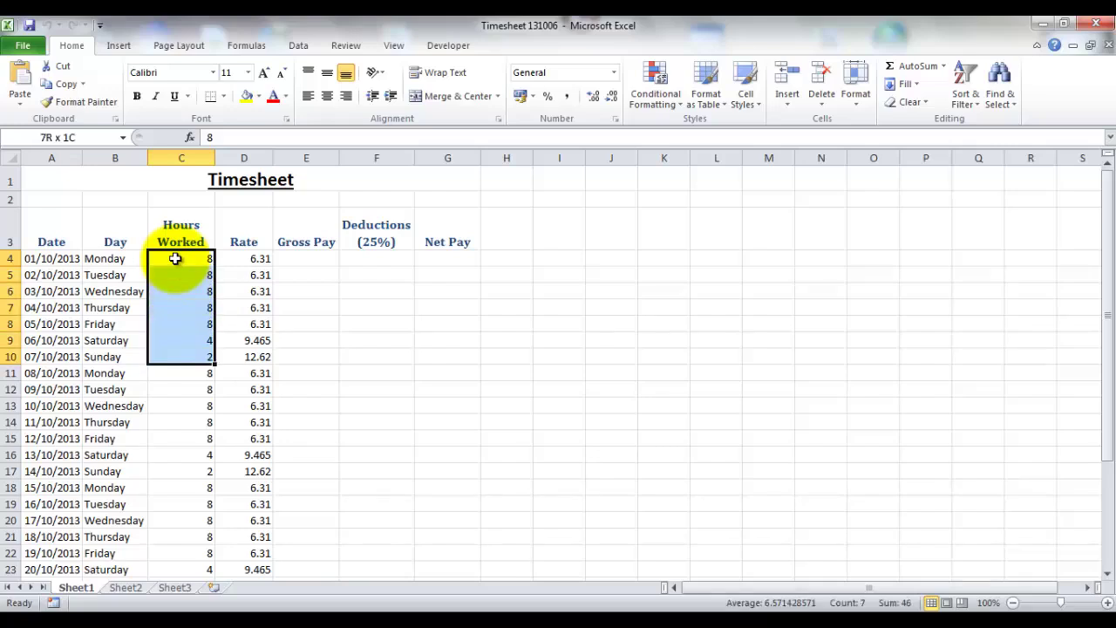
{"action": "key", "text": "shift+Down"}
{"action": "key", "text": "shift+Down"}
{"action": "key", "text": "shift+Down"}
{"action": "key", "text": "shift+Down"}
{"action": "key", "text": "shift+Down"}
{"action": "key", "text": "shift+Down"}
{"action": "key", "text": "shift+Down"}
{"action": "key", "text": "shift+Down"}
{"action": "key", "text": "shift+Down"}
{"action": "key", "text": "shift+Down"}
{"action": "key", "text": "shift+Down"}
{"action": "key", "text": "shift+Down"}
{"action": "key", "text": "shift+Down"}
{"action": "key", "text": "shift+Down"}
{"action": "key", "text": "shift+Down"}
{"action": "key", "text": "shift+Down"}
{"action": "key", "text": "shift+Down"}
{"action": "key", "text": "shift+Down"}
{"action": "key", "text": "shift+Up"}
{"action": "key", "text": "shift+Up"}
{"action": "key", "text": "shift+Up"}
{"action": "key", "text": "shift+Up"}
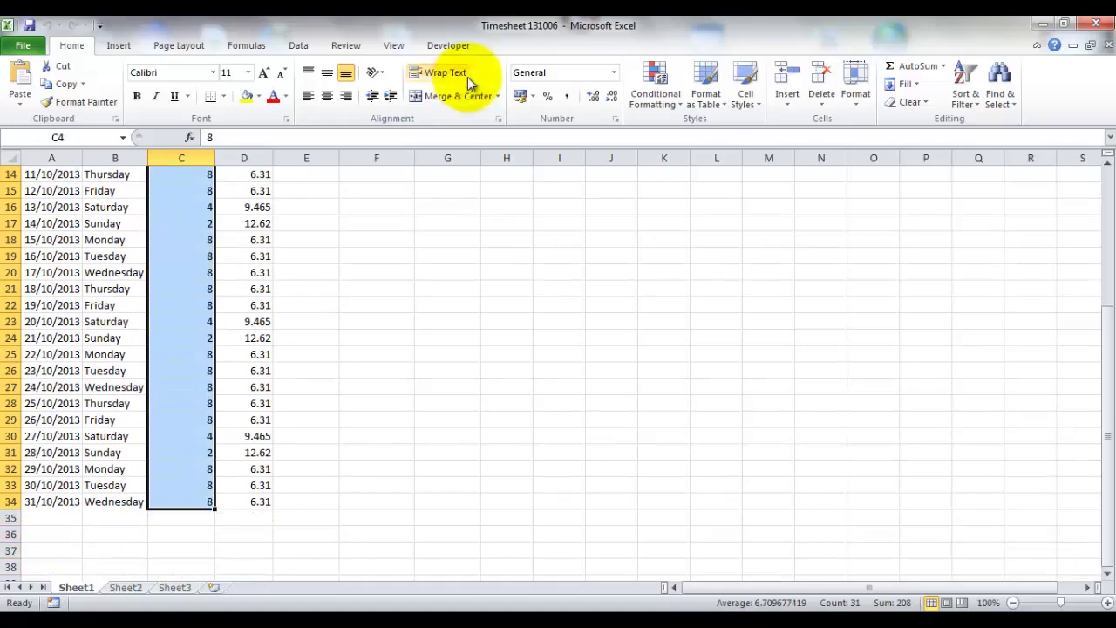
- Format the Hours Worked cells as Number with 2 decimal places, e.g. 8.00
{"action": "left_click", "coordinate": [614, 73]}
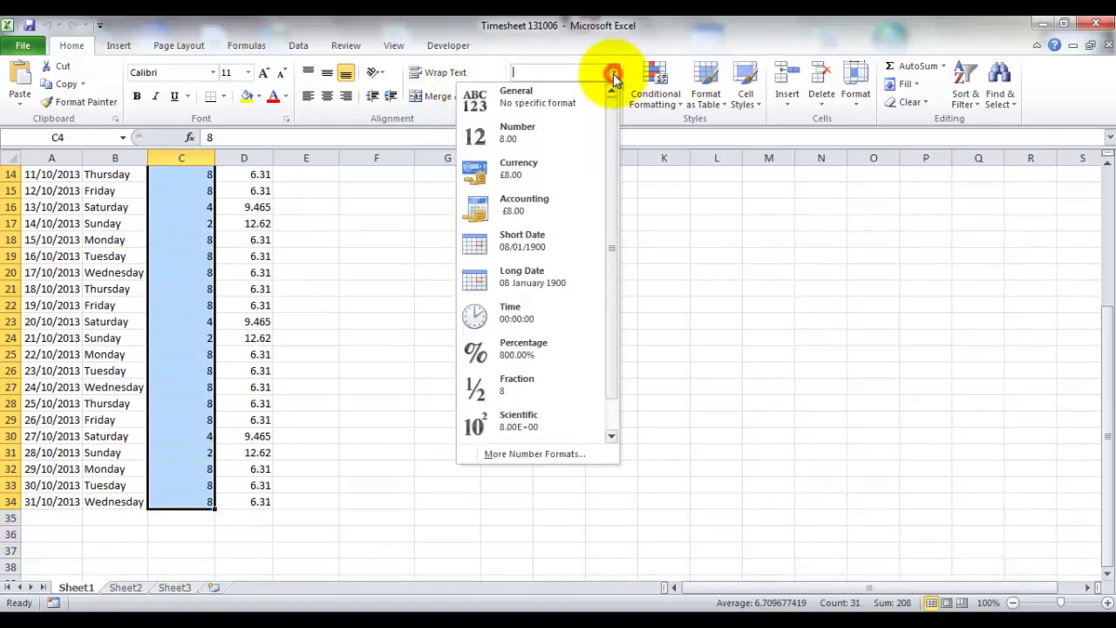
{"action": "left_click", "coordinate": [542, 131]}
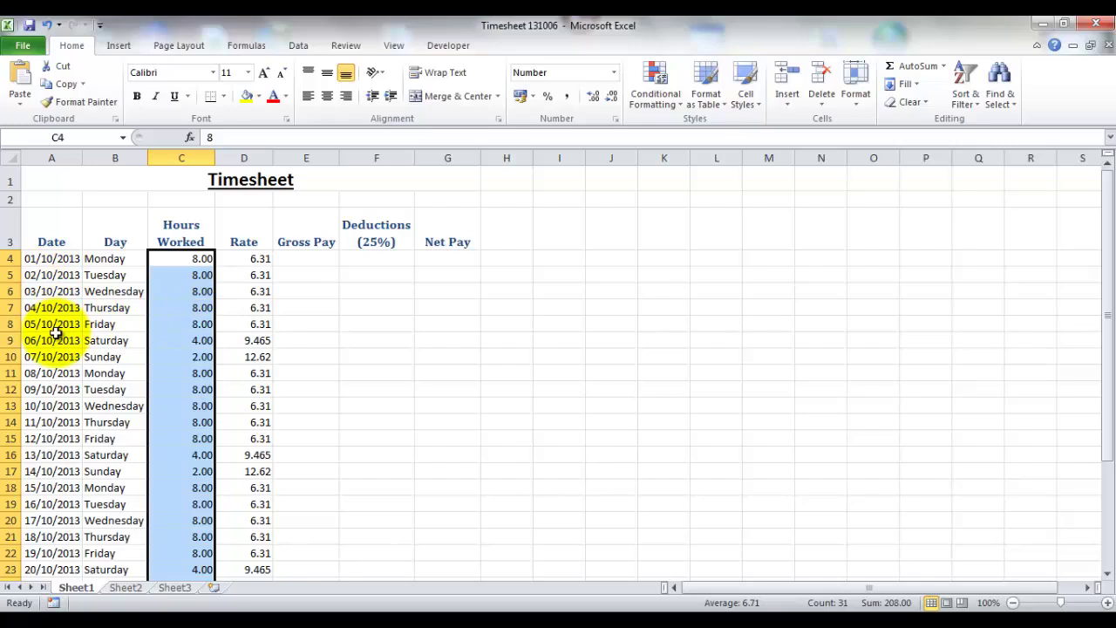
{"action": "left_click", "coordinate": [617, 118]}
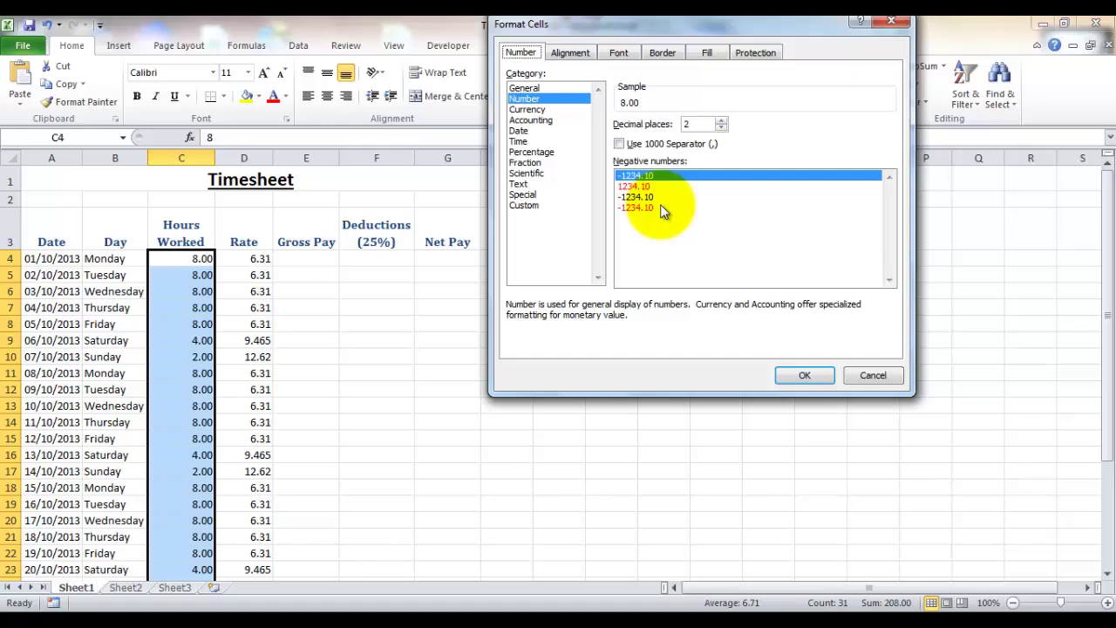
{"action": "left_click", "coordinate": [800, 375]}
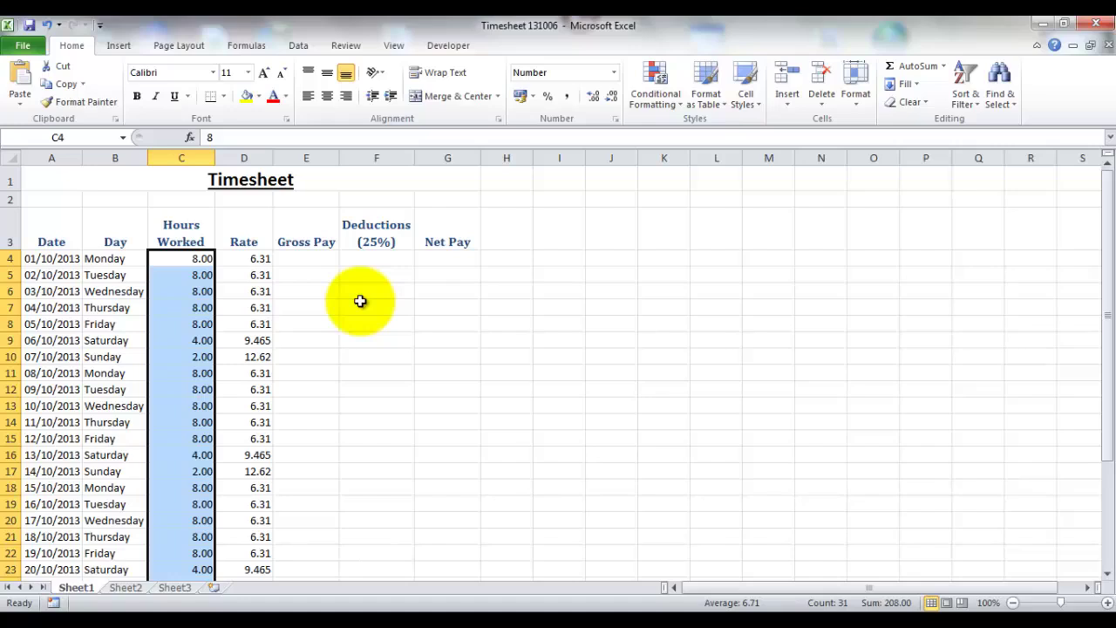
{"action": "left_click", "coordinate": [613, 99]}
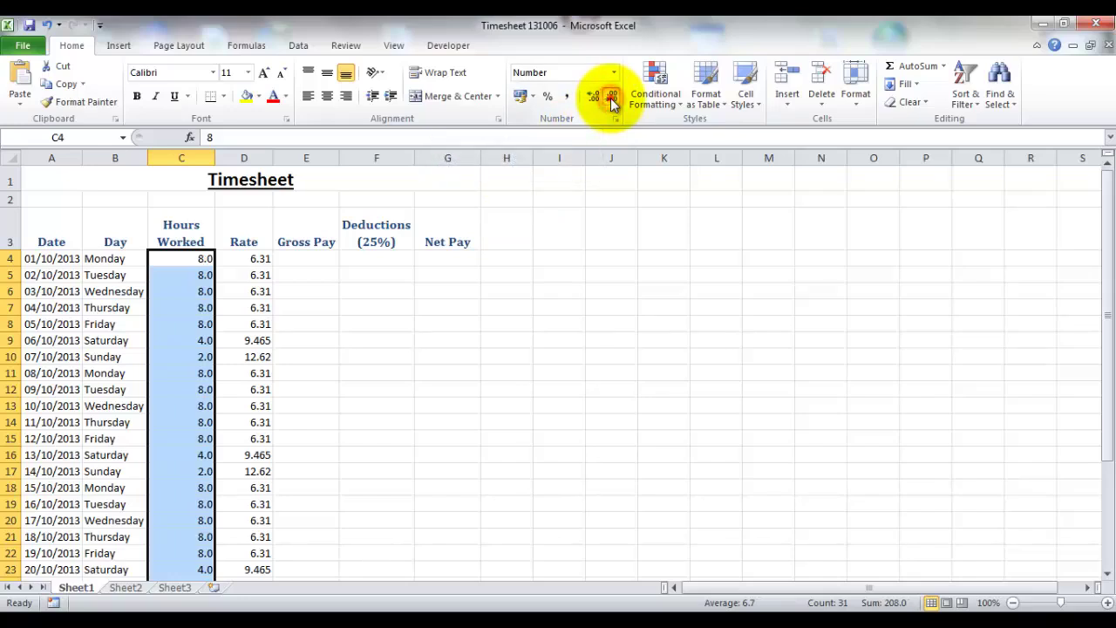
{"action": "left_click", "coordinate": [613, 99]}
{"action": "left_click", "coordinate": [593, 100]}
{"action": "left_click", "coordinate": [593, 100]}
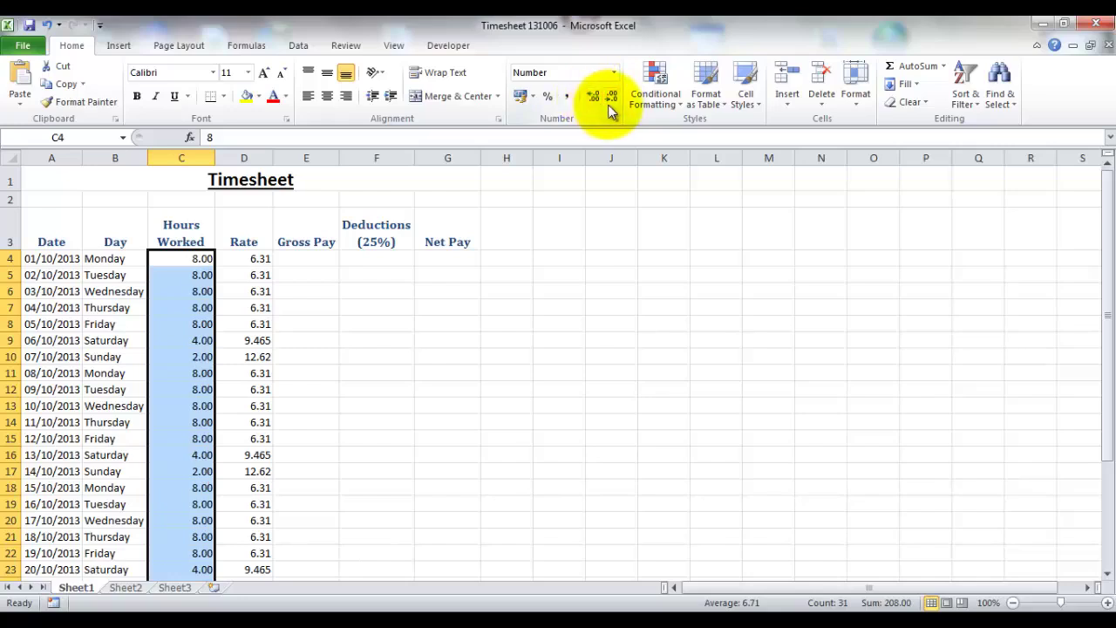
{"action": "left_click", "coordinate": [376, 338]}
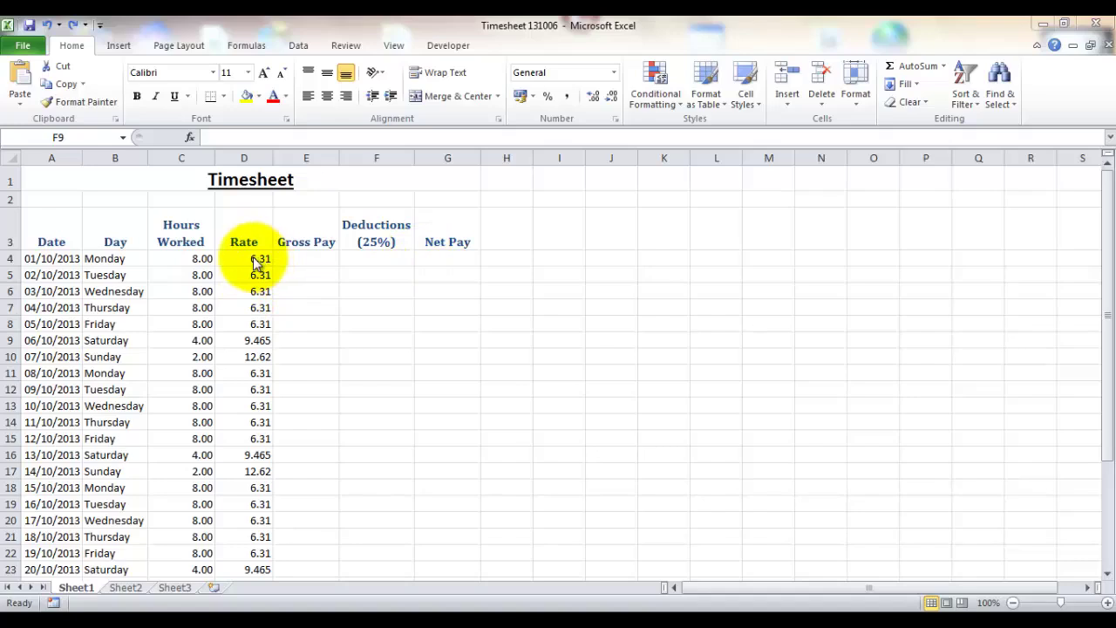
- Apply £ Accounting format to D4:G34, so rates show £ 6.31
{"action": "left_click_drag", "start_coordinate": [253, 258], "coordinate": [446, 550]}
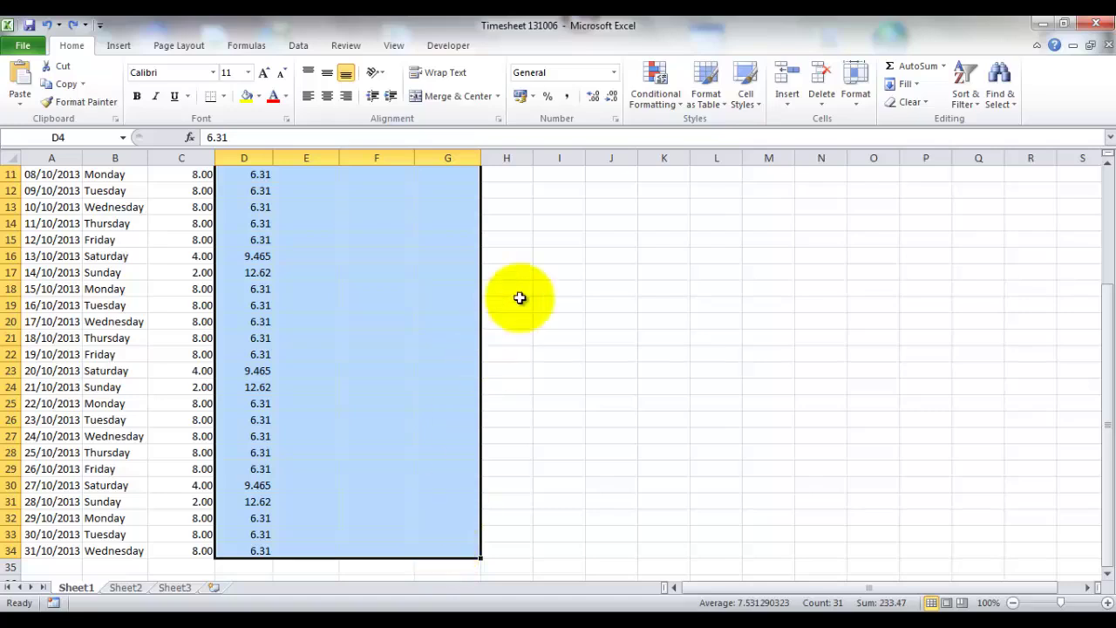
{"action": "left_click", "coordinate": [522, 98]}
{"action": "scroll", "coordinate": [299, 406], "scroll_direction": "up", "scroll_amount": 4}
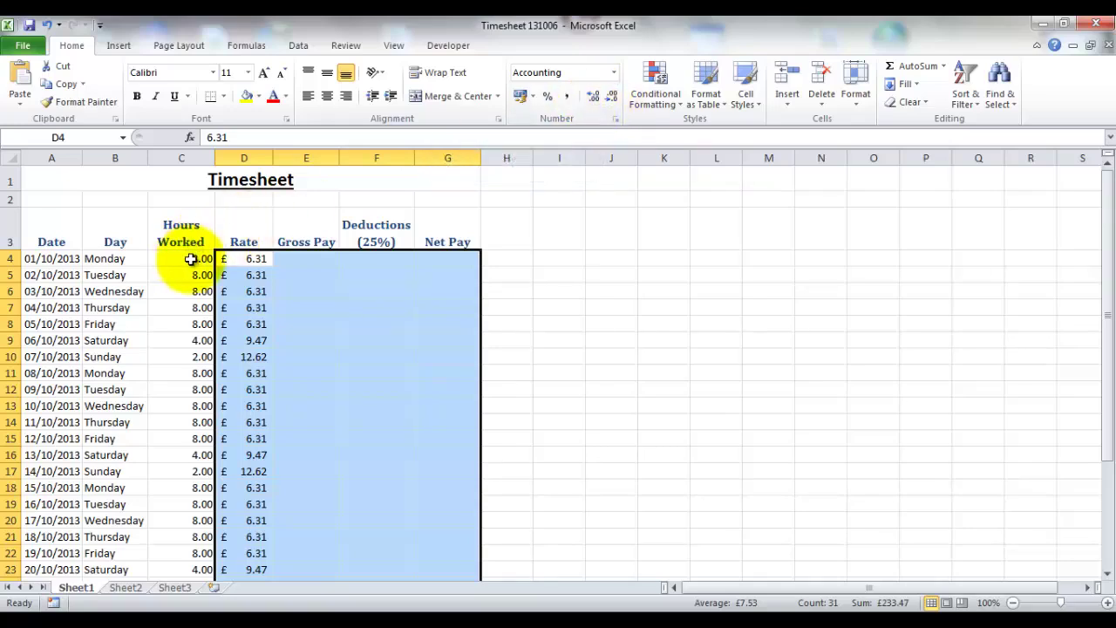
- Change the Rate and pay columns to £ Currency format, showing rates like £6.31
{"action": "left_click", "coordinate": [616, 118]}
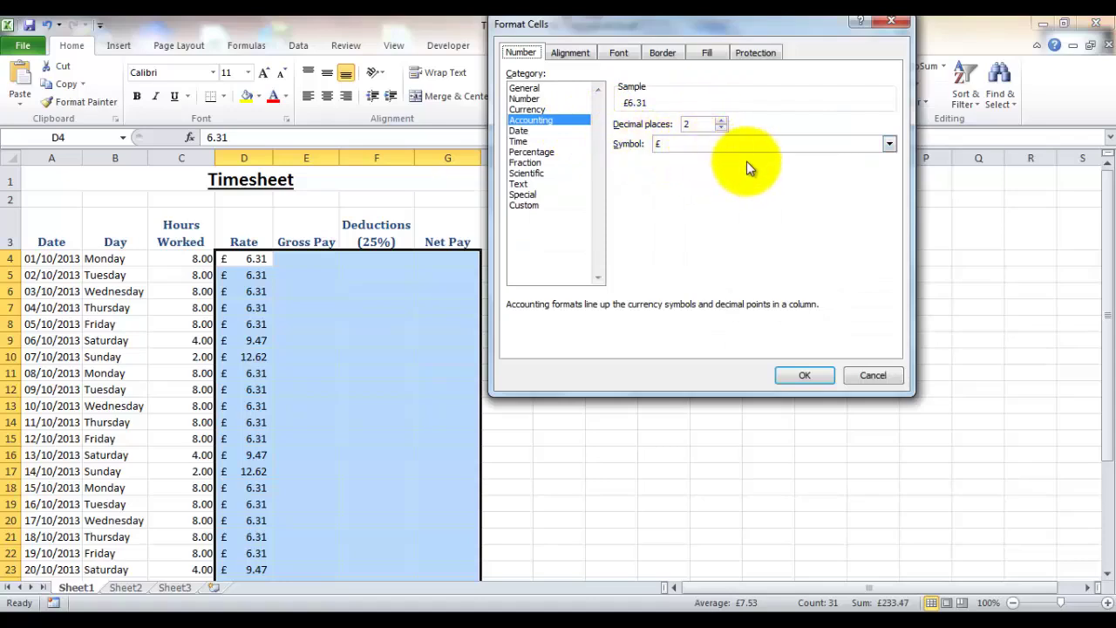
{"action": "left_click", "coordinate": [543, 110]}
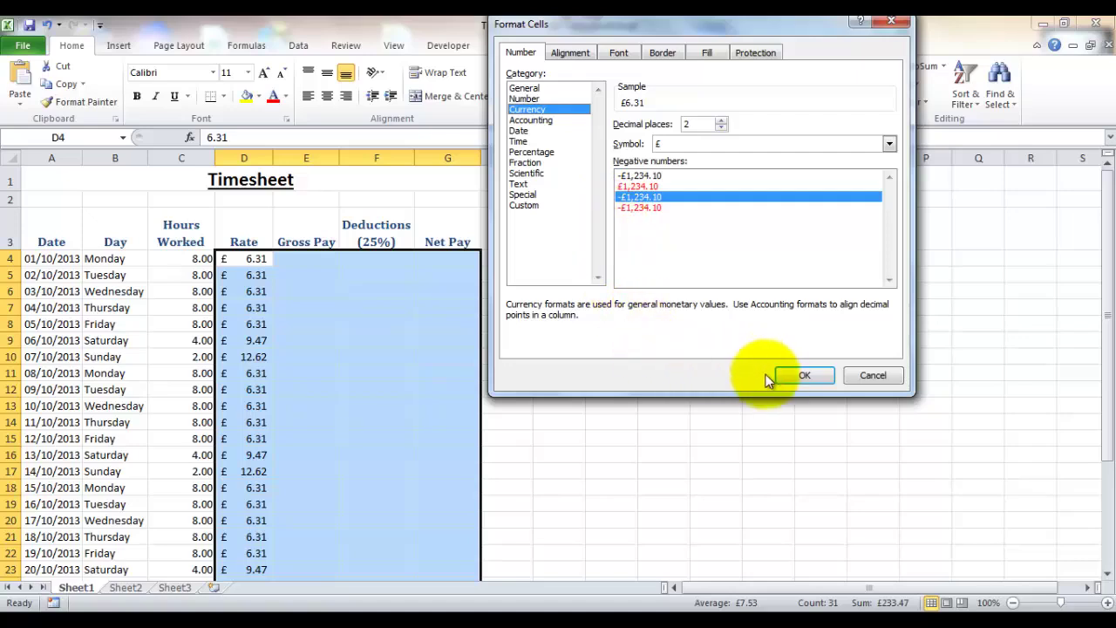
{"action": "left_click", "coordinate": [794, 377]}
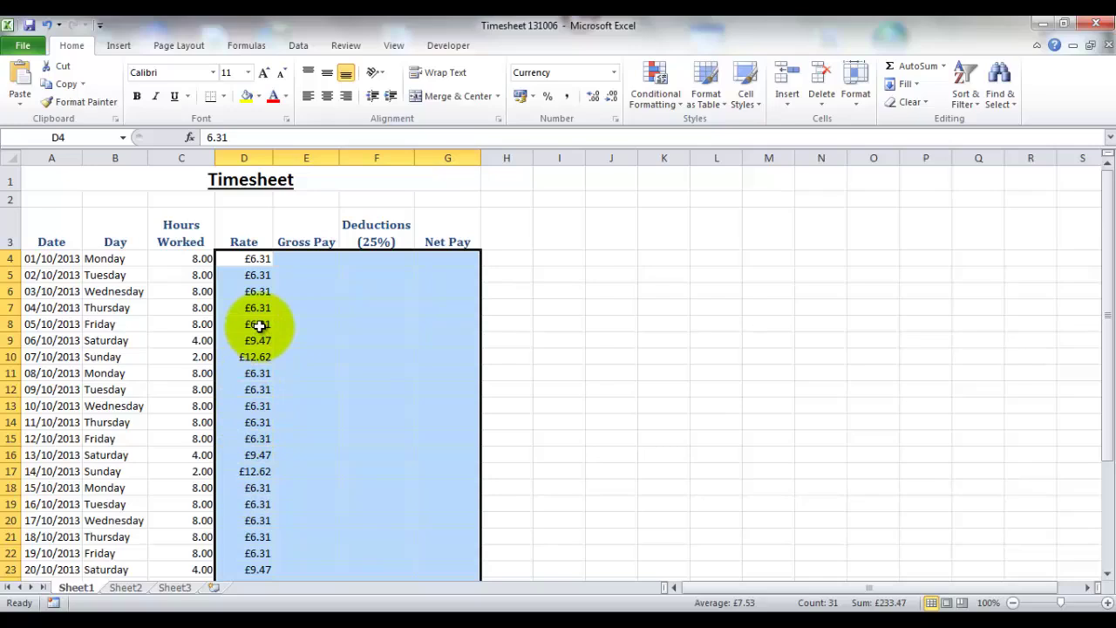
- Reapply £ Accounting format to the pay columns, leaving the currency symbol unchanged
{"action": "left_click", "coordinate": [520, 97]}
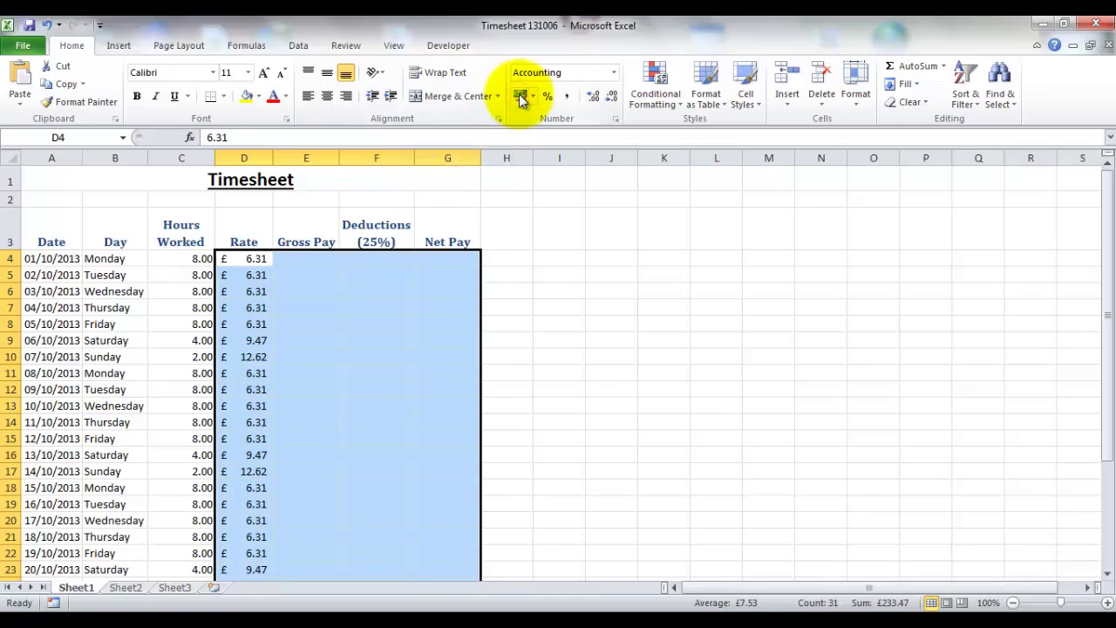
{"action": "left_click", "coordinate": [534, 97]}
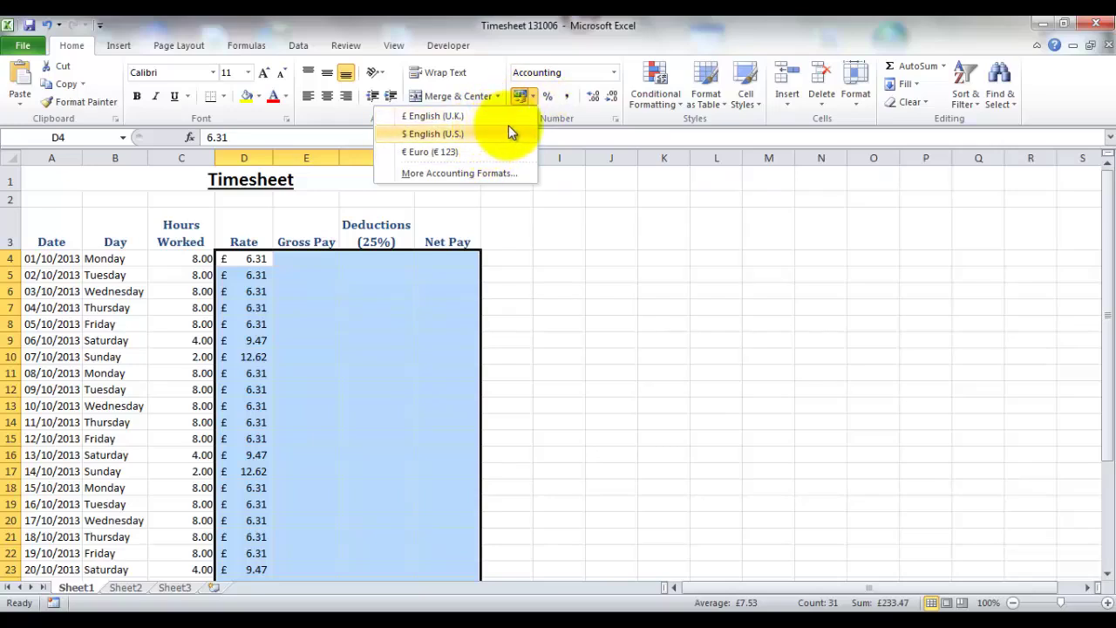
{"action": "left_click", "coordinate": [566, 120]}
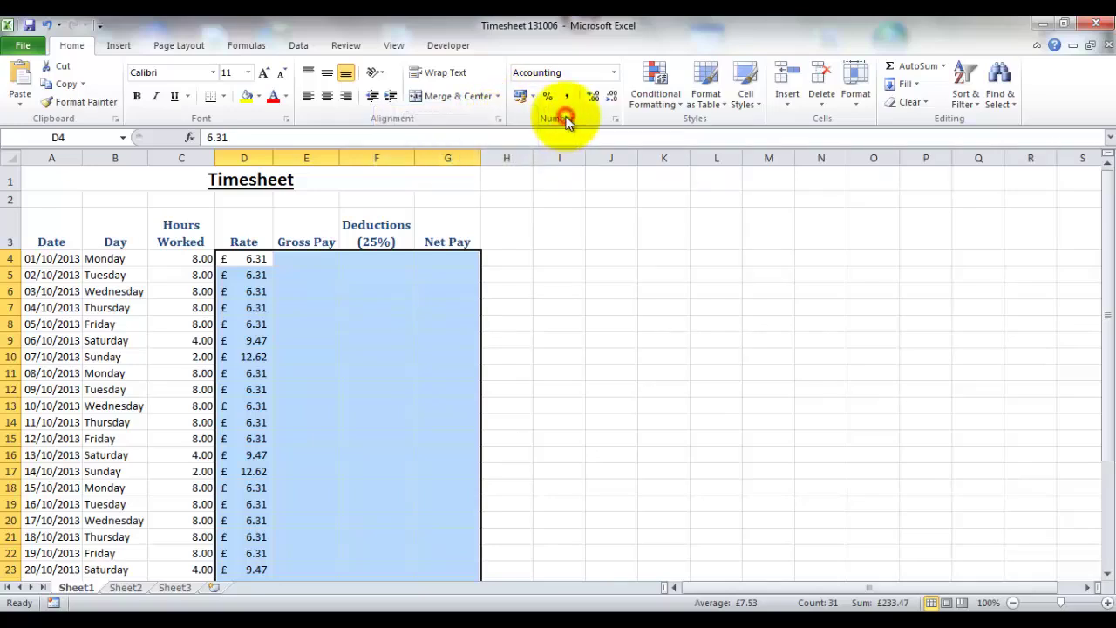